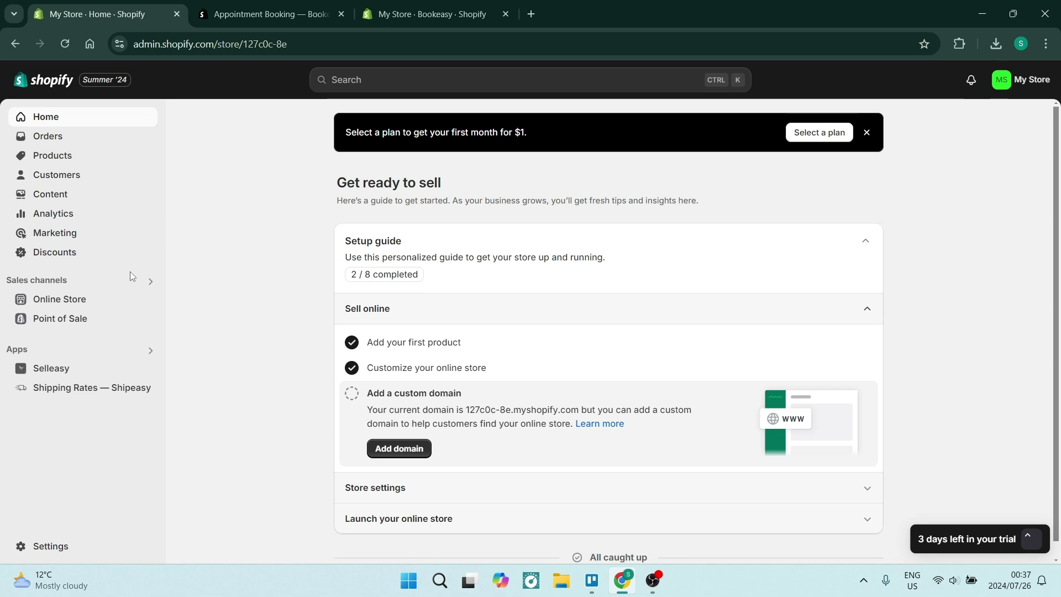
Switch from the Bookeasy App Store listing to the My Store · Bookeasy admin tab
{"action": "left_click", "coordinate": [256, 15]}
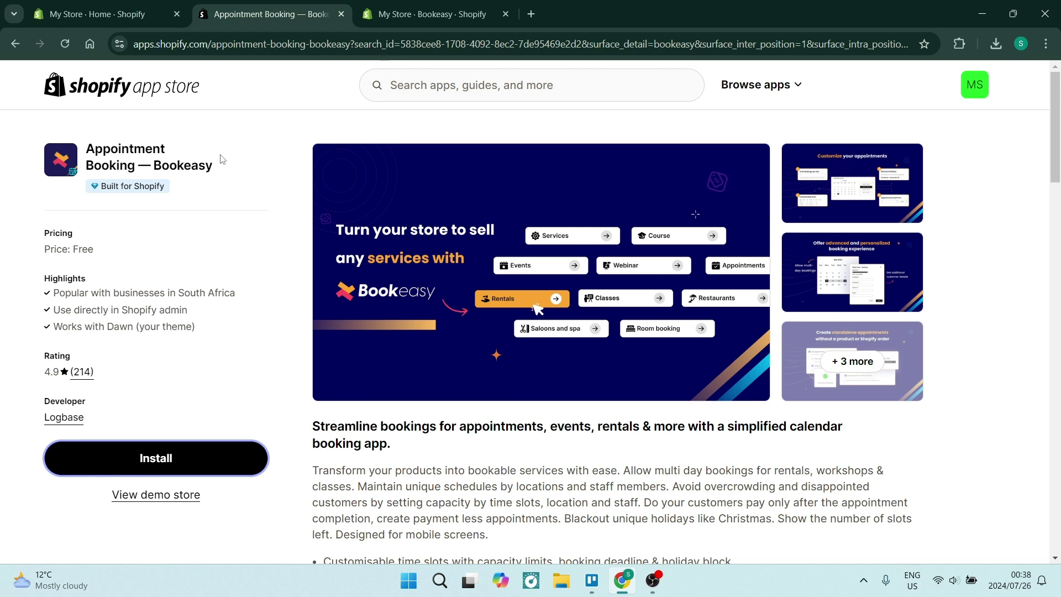
Switch on the Bookeasy app embed in the Dawn theme editor and save the theme
{"action": "left_click", "coordinate": [381, 14]}
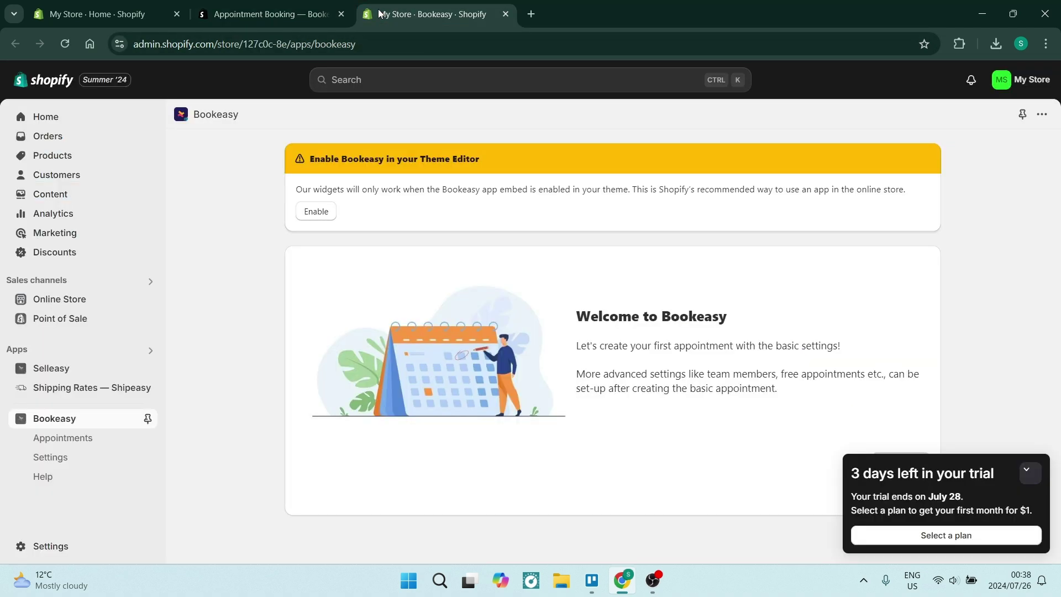
{"action": "left_click", "coordinate": [316, 214]}
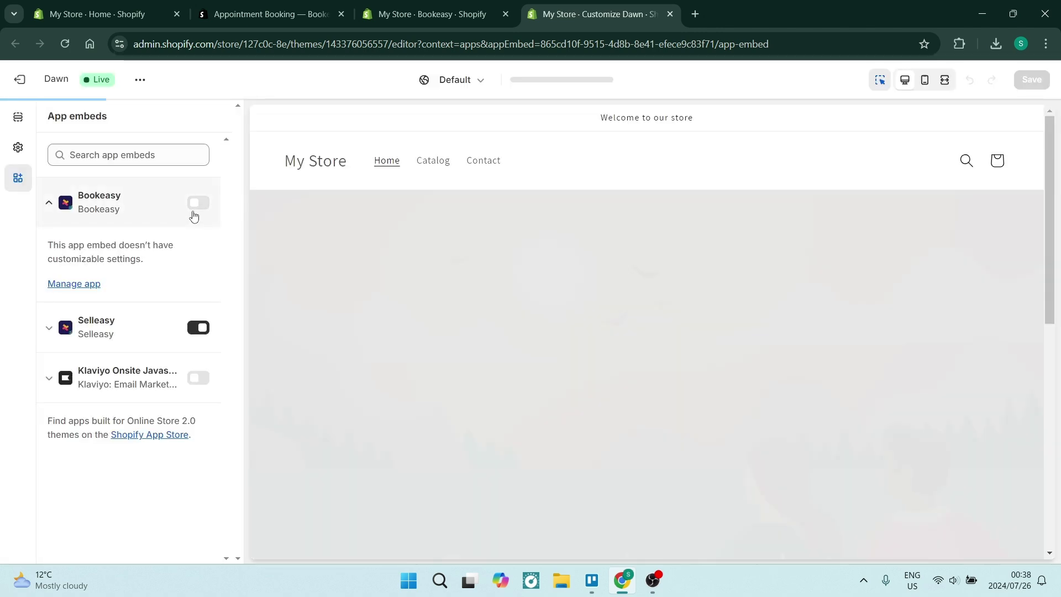
{"action": "left_click", "coordinate": [199, 210]}
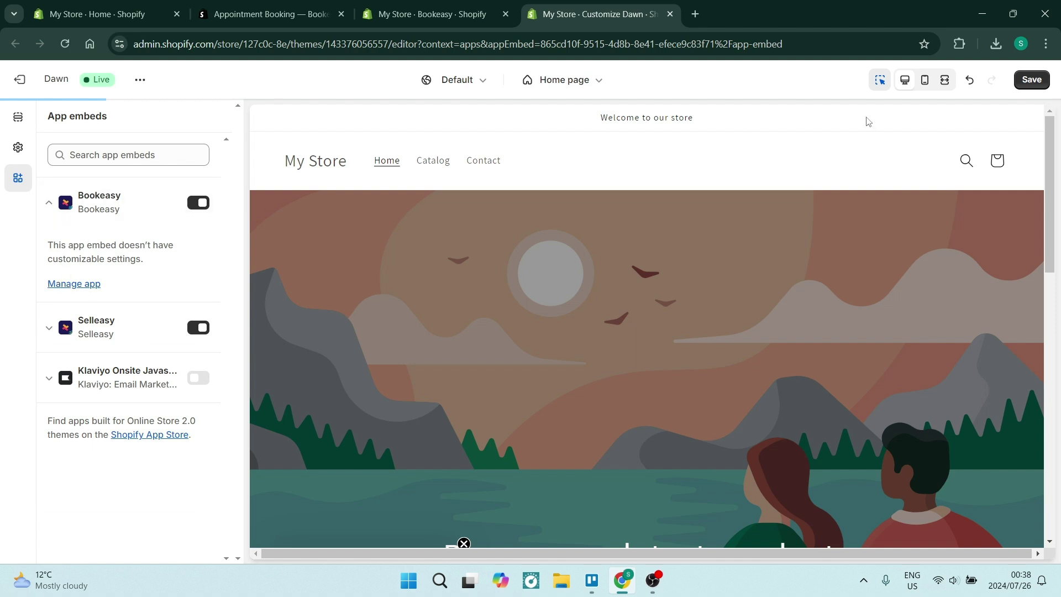
{"action": "left_click", "coordinate": [1030, 79]}
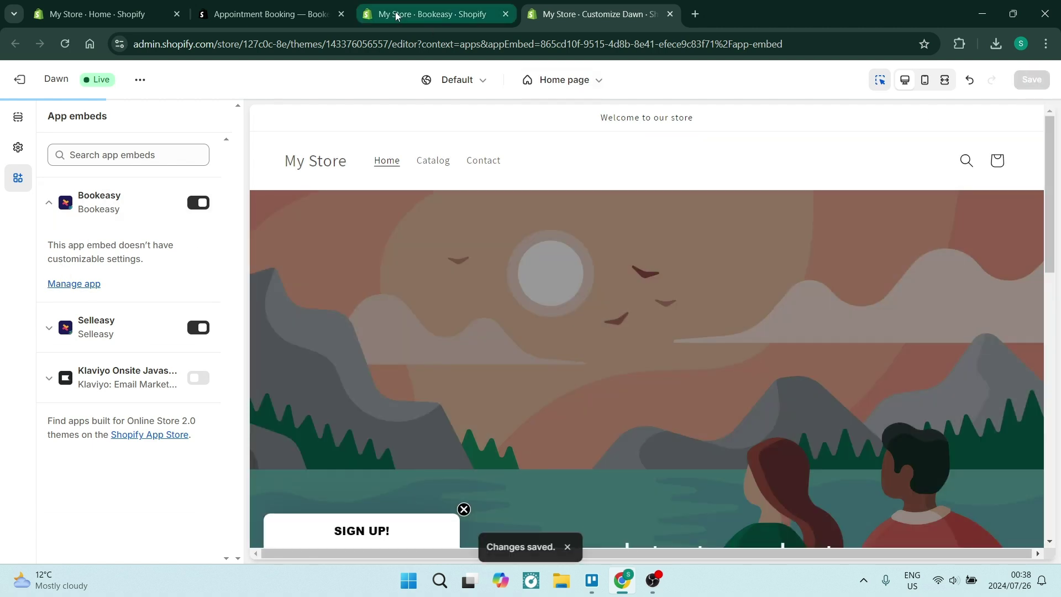
Dismiss the theme editor instructions and start creating the first appointment
{"action": "left_click", "coordinate": [396, 16]}
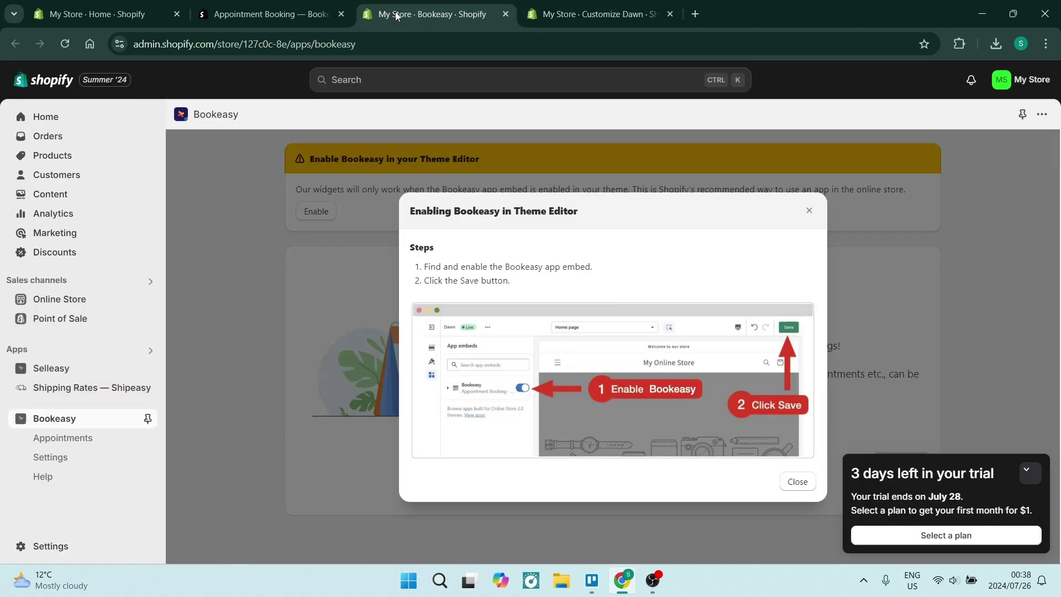
{"action": "left_click", "coordinate": [796, 482]}
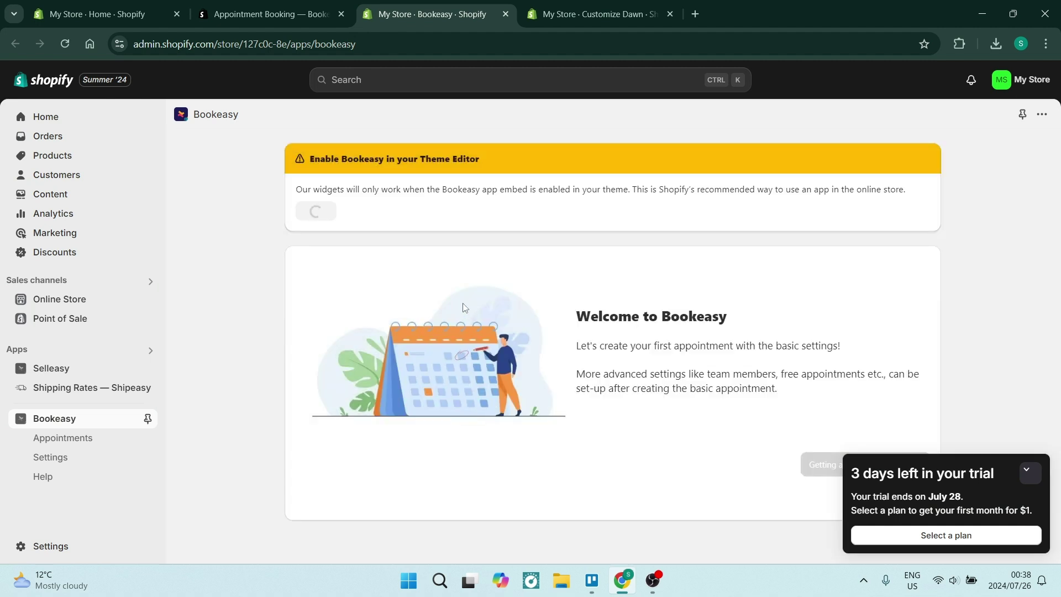
{"action": "left_click", "coordinate": [890, 472]}
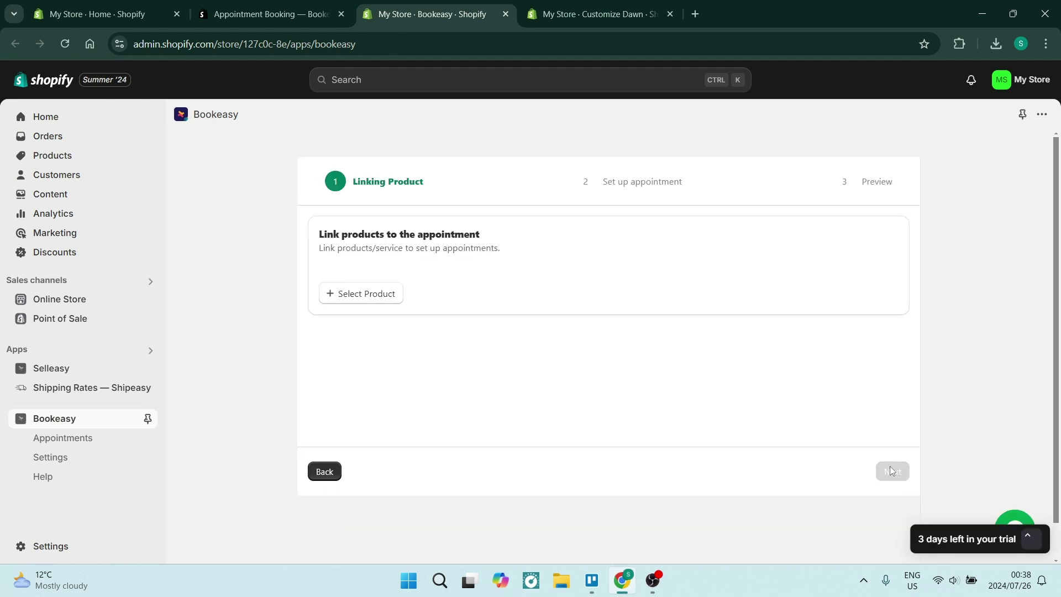
Link the Canon Camera product to the appointment and continue to the setup step
{"action": "left_click", "coordinate": [331, 301]}
{"action": "key", "text": "Escape"}
{"action": "left_click", "coordinate": [374, 300]}
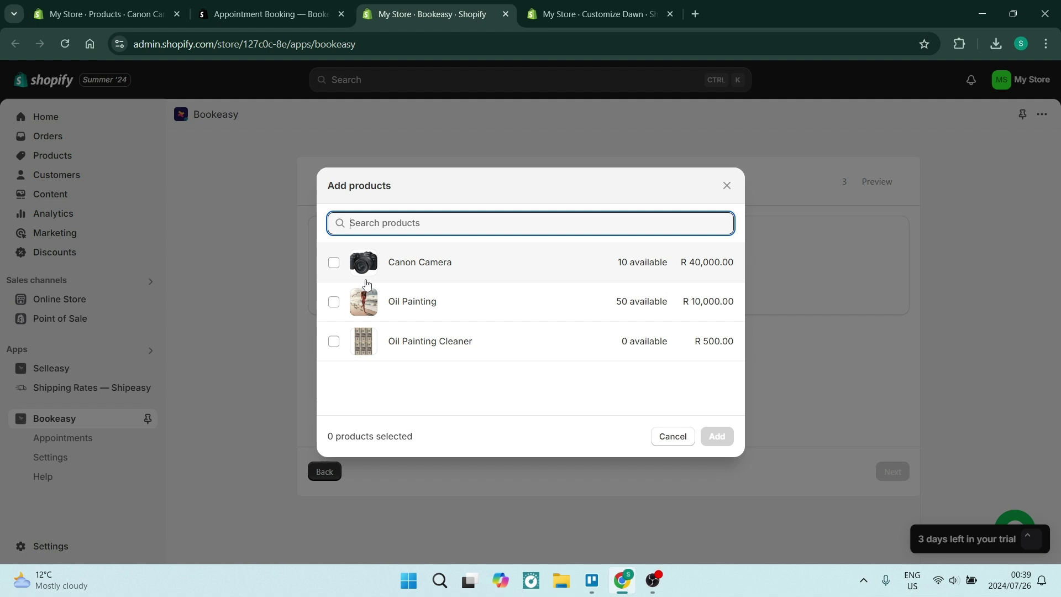
{"action": "left_click", "coordinate": [333, 265]}
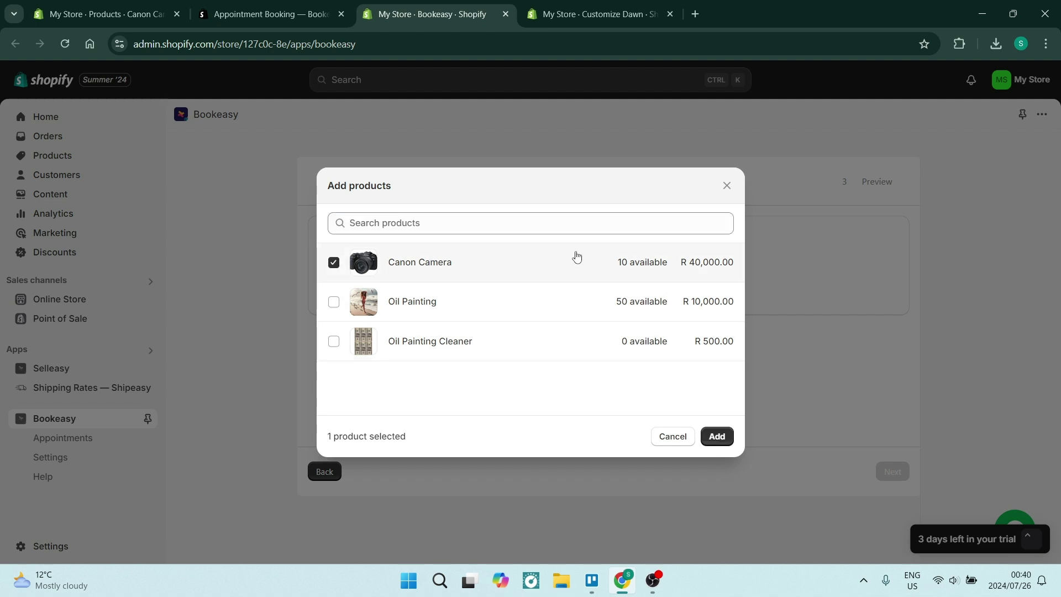
{"action": "left_click", "coordinate": [715, 436]}
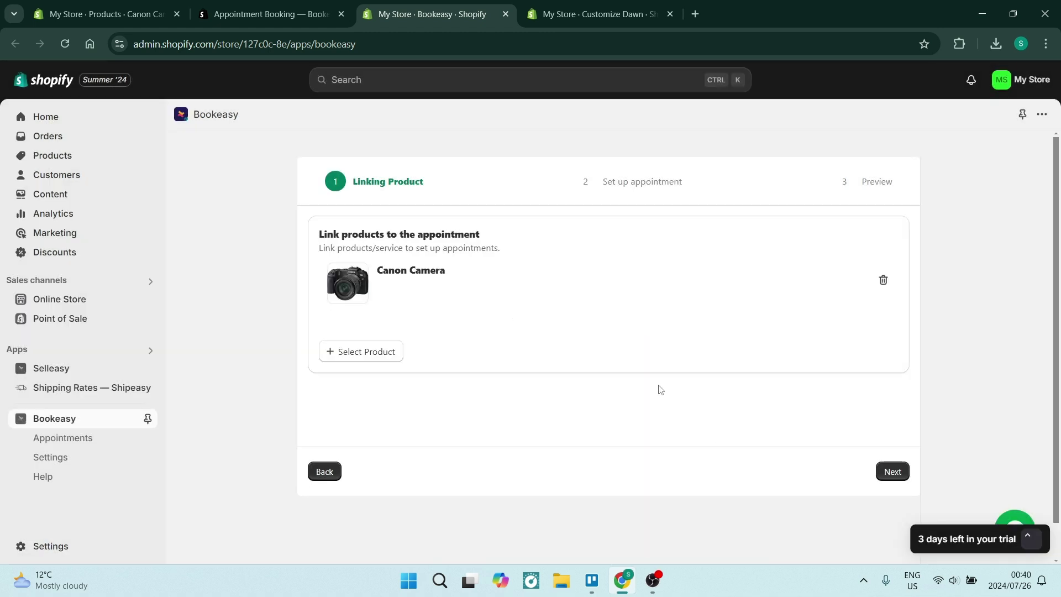
{"action": "left_click", "coordinate": [885, 472]}
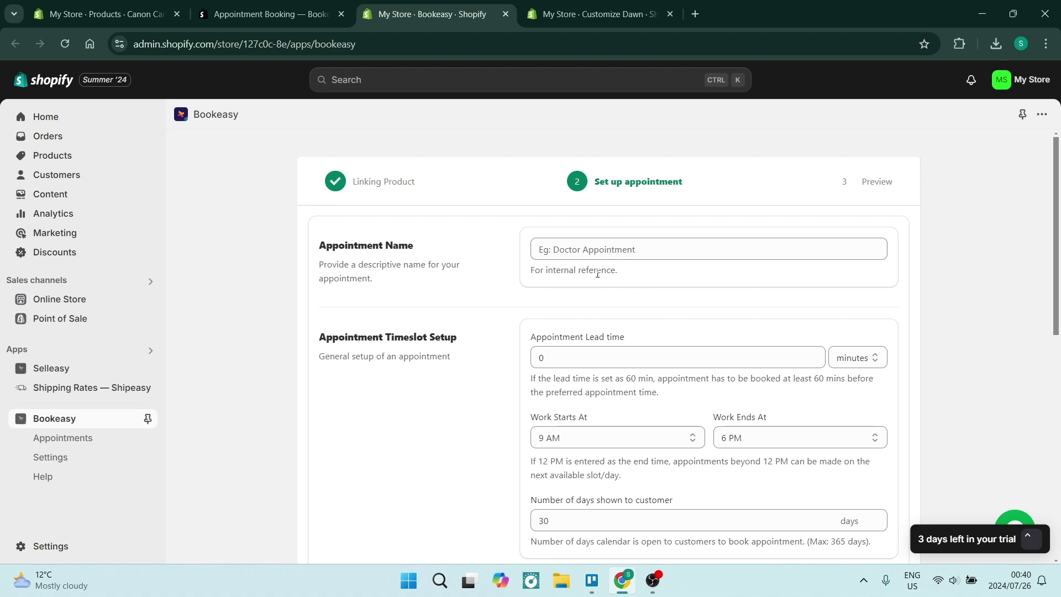
Enter 'Camera Rental' as the appointment name
{"action": "left_click", "coordinate": [619, 248]}
{"action": "type", "text": "Camera Rental"}
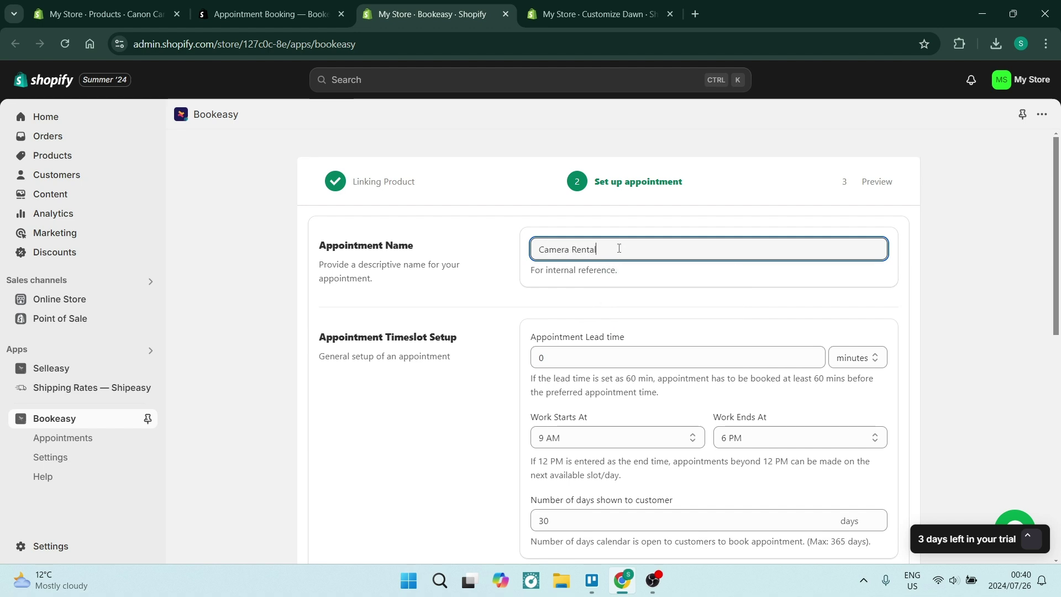
{"action": "scroll", "coordinate": [614, 274], "scroll_direction": "down", "scroll_amount": 1}
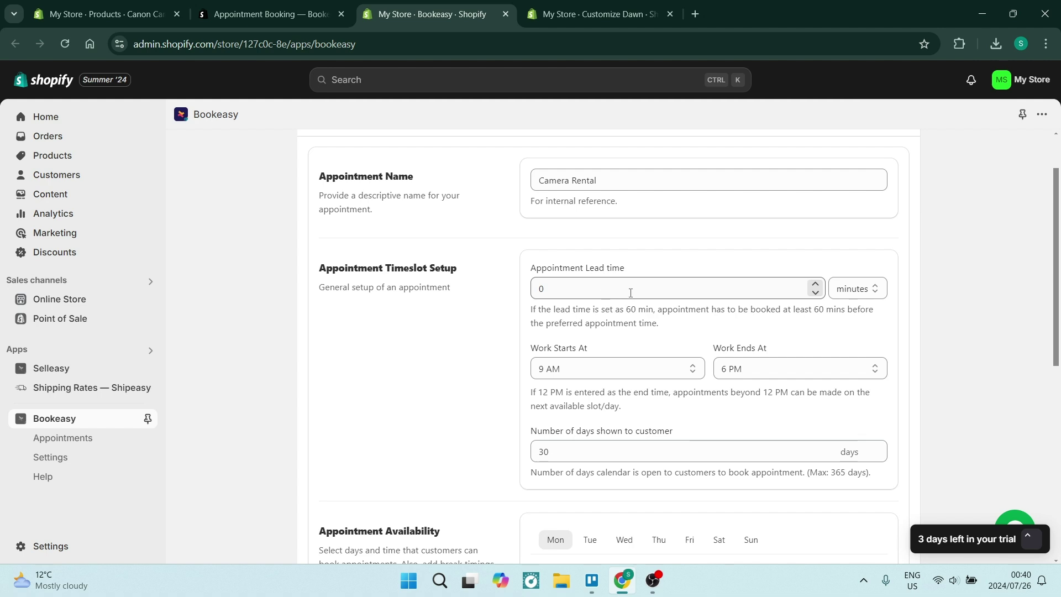
Set the appointment lead time to 60 minutes
{"action": "left_click", "coordinate": [816, 285]}
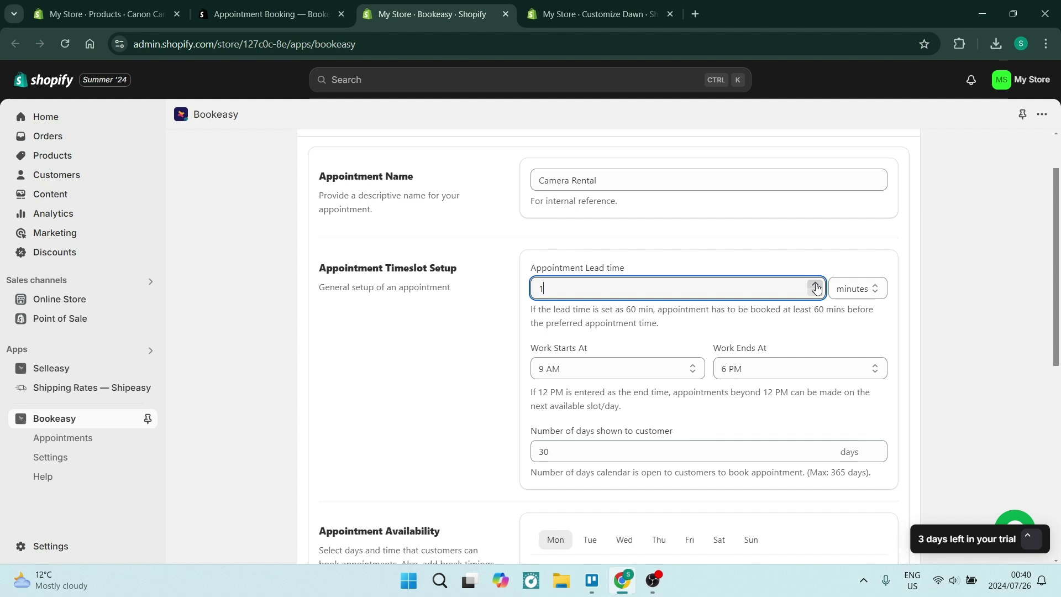
{"action": "left_click", "coordinate": [816, 285]}
{"action": "left_click", "coordinate": [817, 284]}
{"action": "left_click", "coordinate": [816, 285]}
{"action": "left_click", "coordinate": [816, 284]}
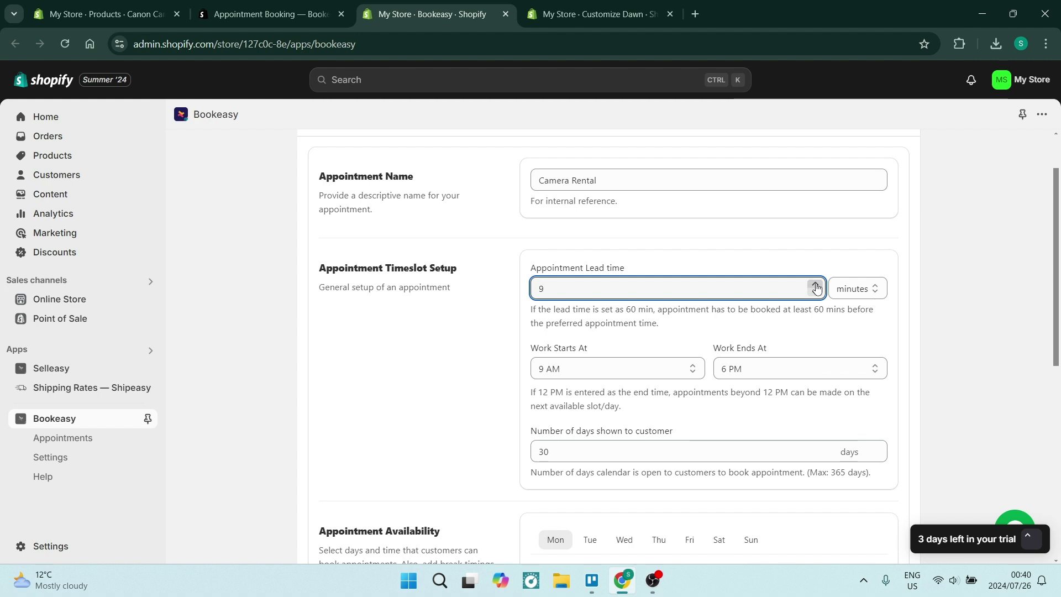
{"action": "left_click", "coordinate": [816, 285]}
{"action": "left_click", "coordinate": [816, 284]}
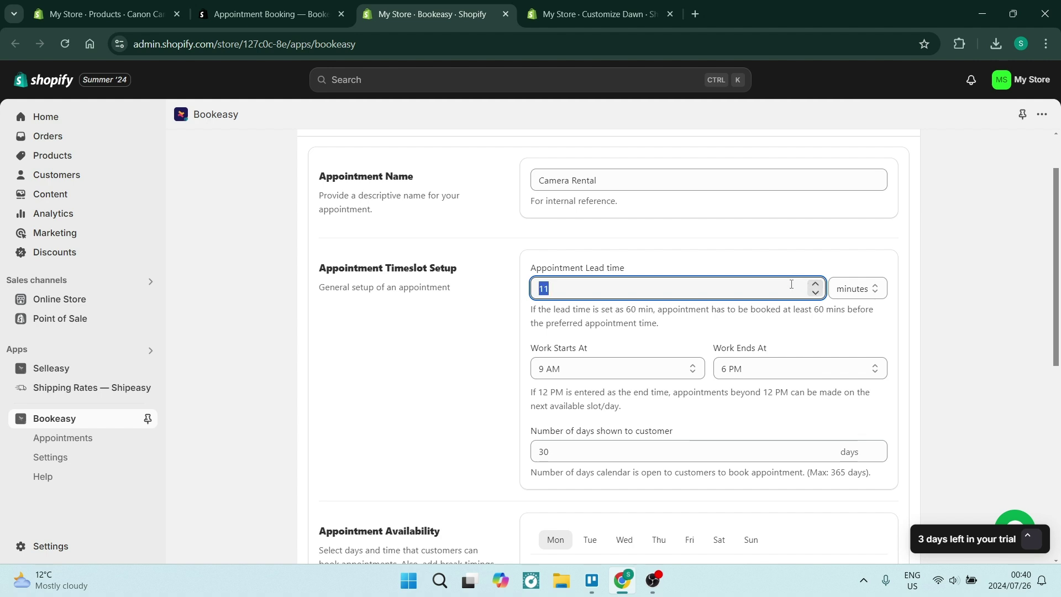
{"action": "type", "text": "60"}
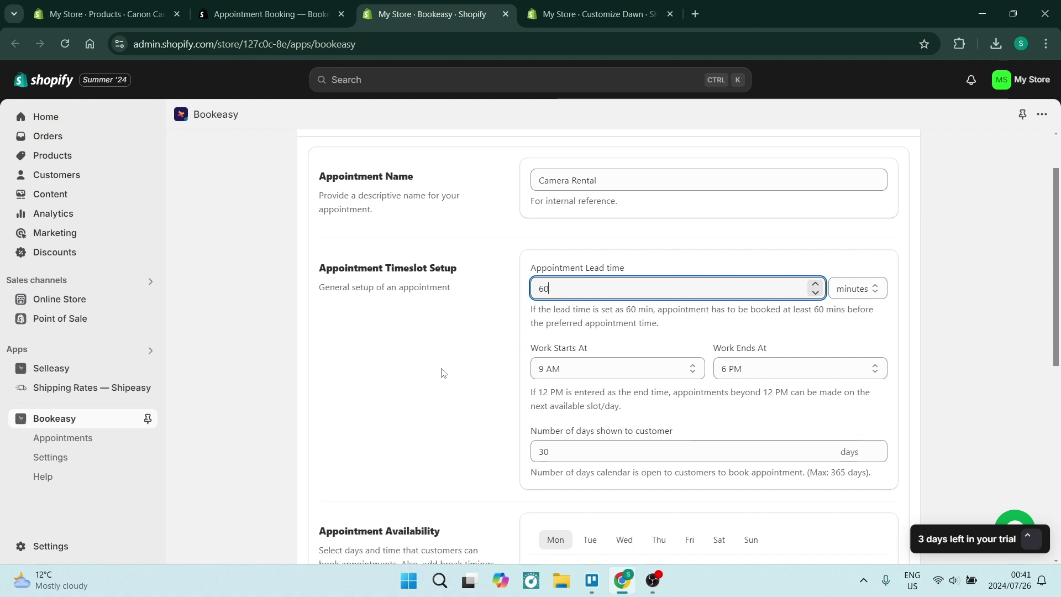
{"action": "left_click", "coordinate": [513, 364]}
{"action": "scroll", "coordinate": [530, 349], "scroll_direction": "down", "scroll_amount": 1}
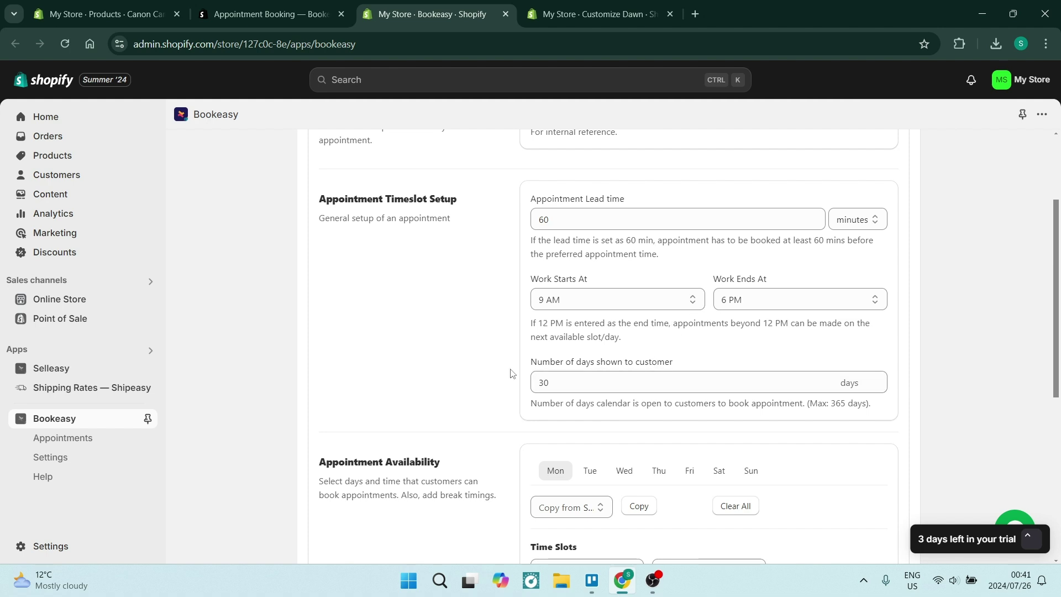
Review the time slots for the weekday tabs, Monday through Friday
{"action": "scroll", "coordinate": [494, 372], "scroll_direction": "down", "scroll_amount": 4}
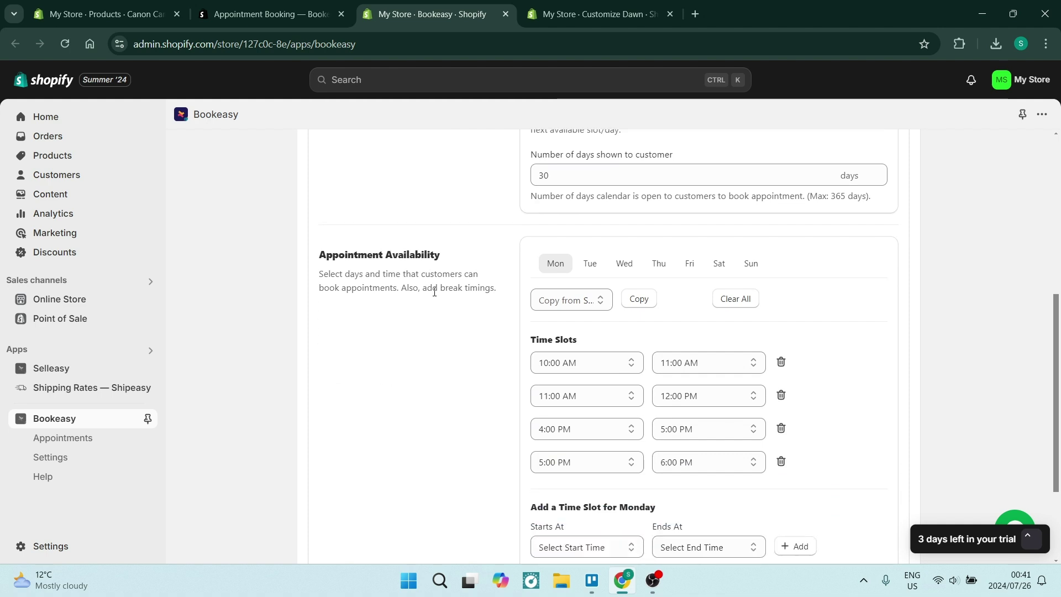
{"action": "left_click", "coordinate": [587, 264]}
{"action": "left_click", "coordinate": [623, 265]}
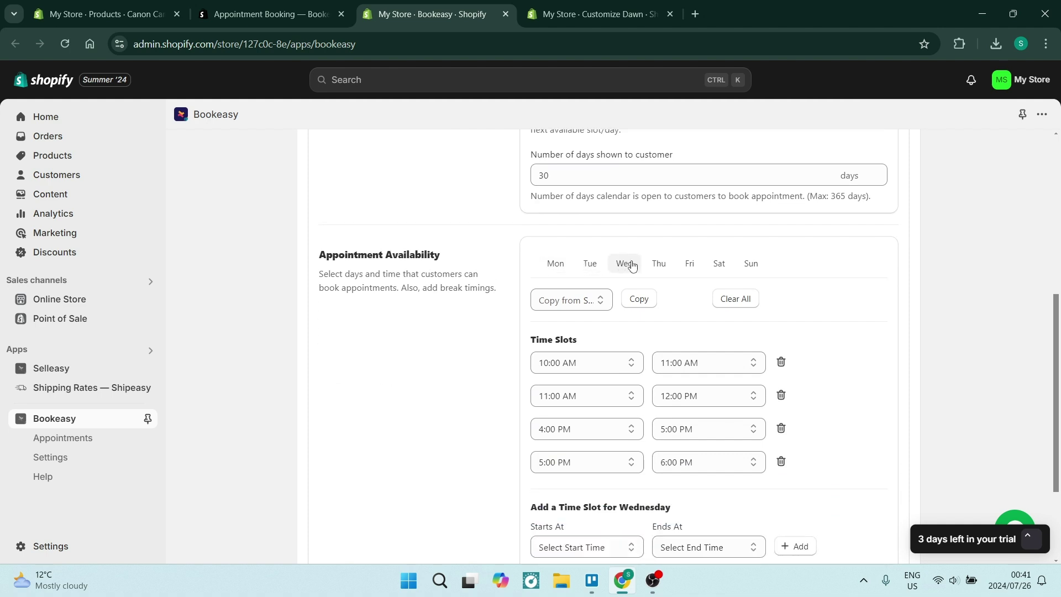
{"action": "left_click", "coordinate": [657, 265]}
{"action": "left_click", "coordinate": [685, 264]}
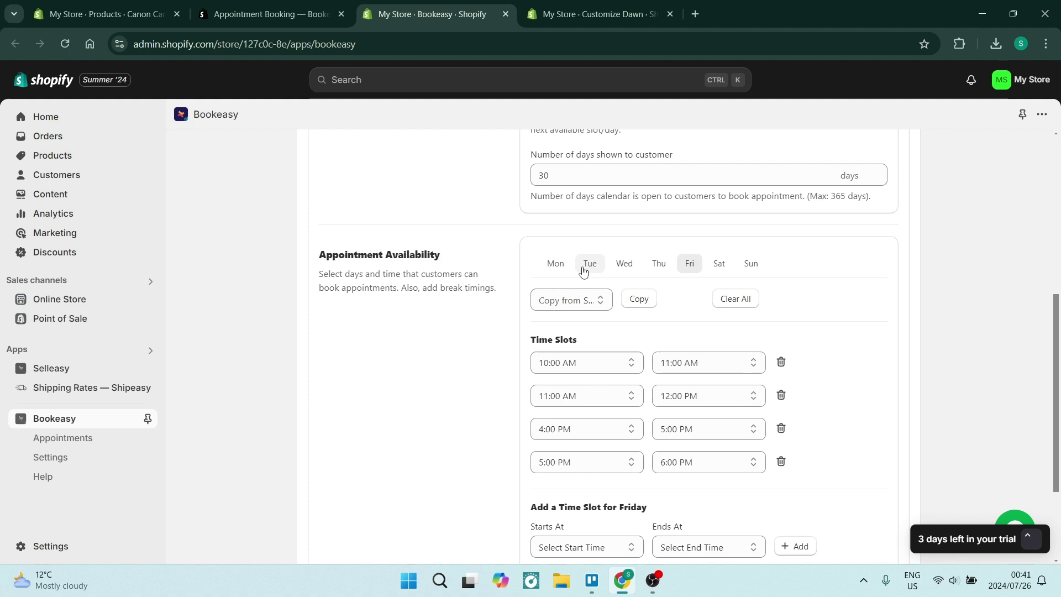
{"action": "left_click", "coordinate": [555, 266]}
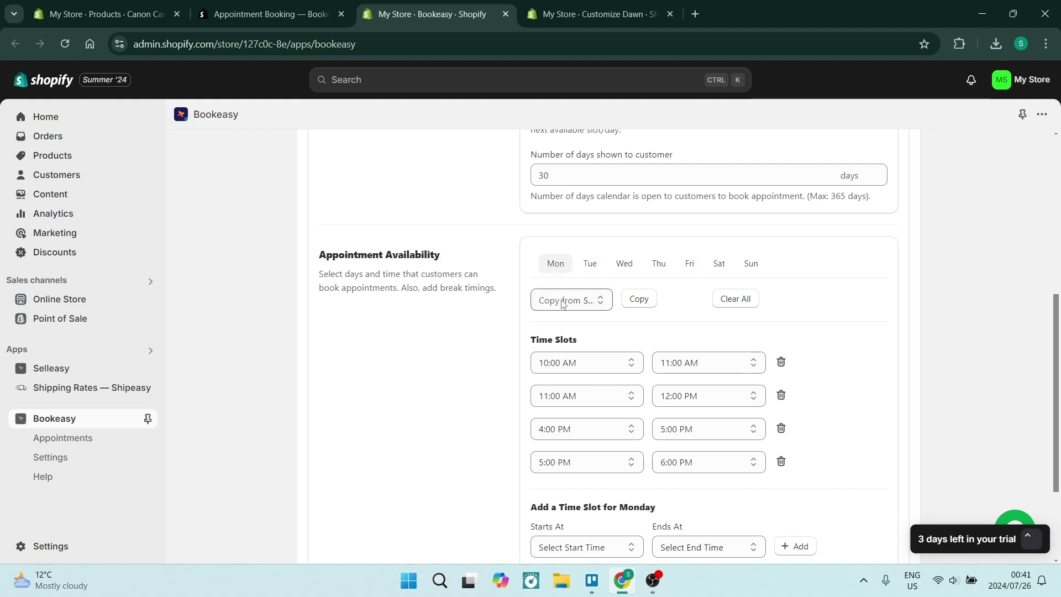
Finish the setup to create the Camera Rental appointment
{"action": "scroll", "coordinate": [605, 299], "scroll_direction": "down", "scroll_amount": 1}
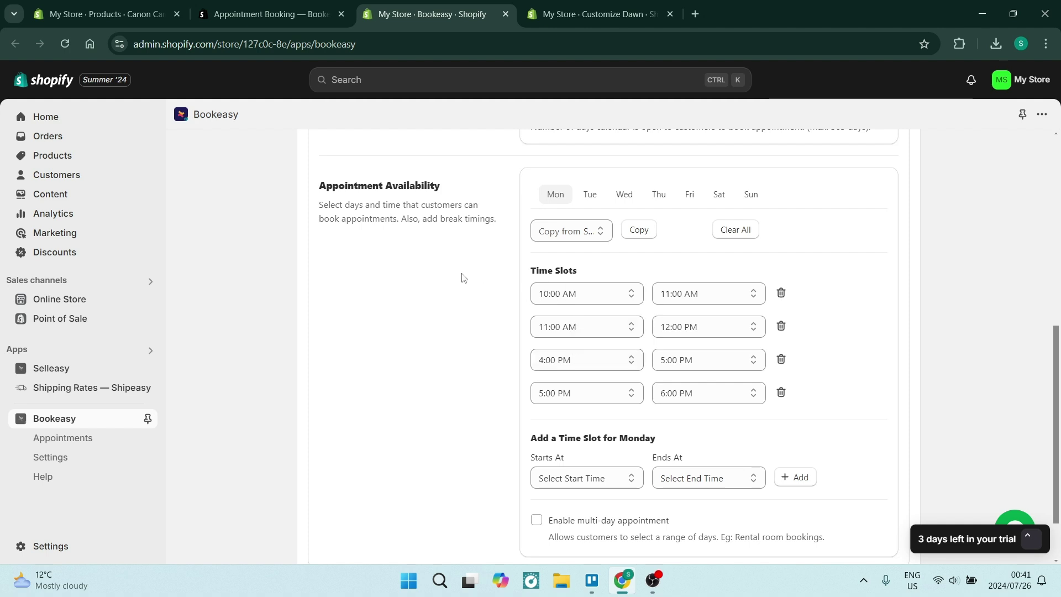
{"action": "scroll", "coordinate": [567, 232], "scroll_direction": "up", "scroll_amount": 6}
{"action": "scroll", "coordinate": [541, 286], "scroll_direction": "down", "scroll_amount": 8}
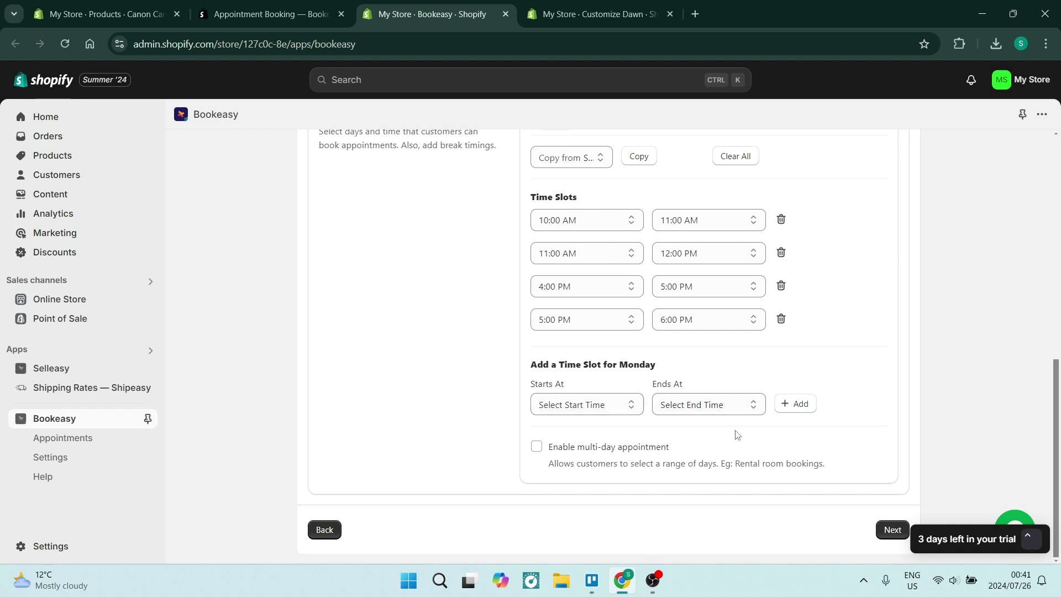
{"action": "scroll", "coordinate": [601, 365], "scroll_direction": "up", "scroll_amount": 4}
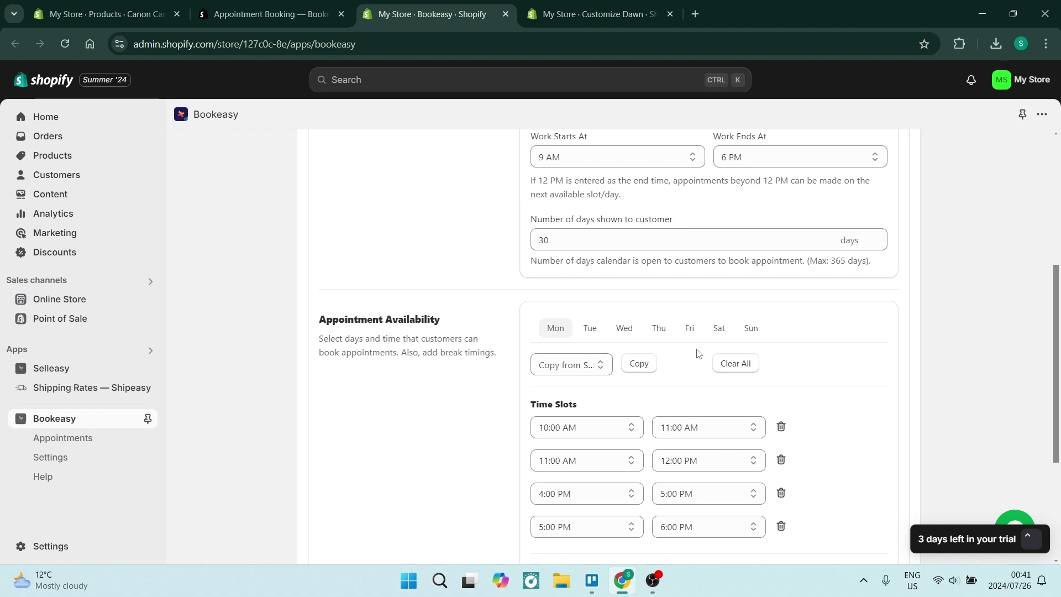
{"action": "scroll", "coordinate": [698, 353], "scroll_direction": "down", "scroll_amount": 4}
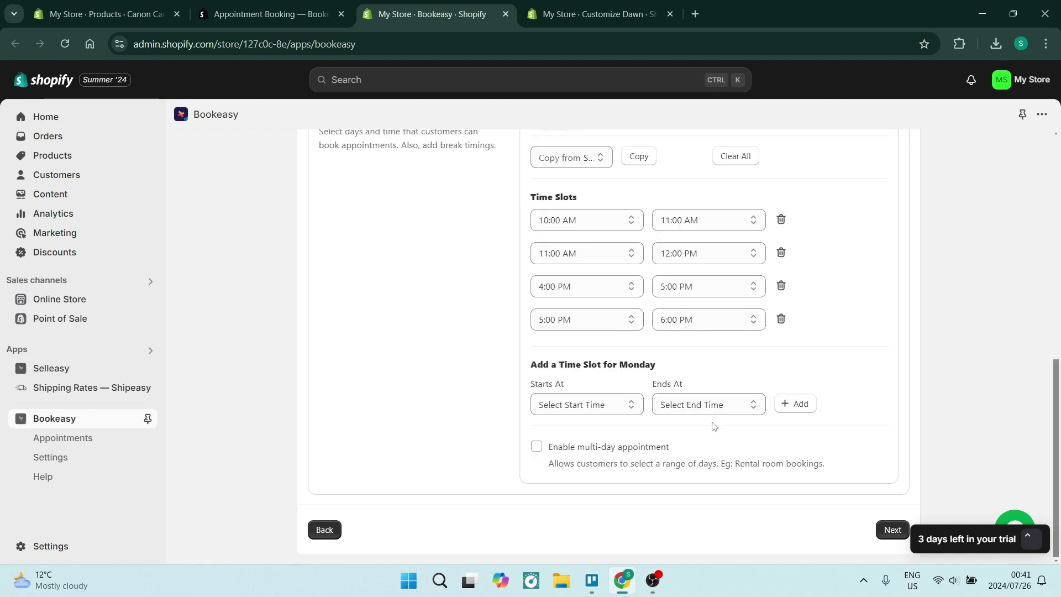
{"action": "left_click", "coordinate": [880, 531]}
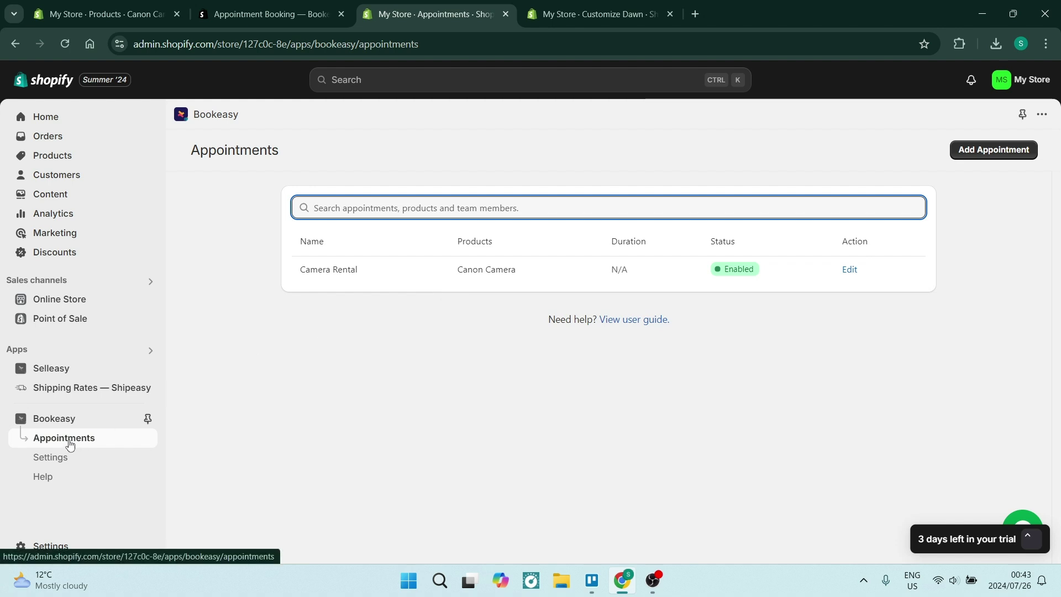
Open Camera Rental for editing and scroll down to its Blackout Slots section
{"action": "left_click", "coordinate": [849, 270]}
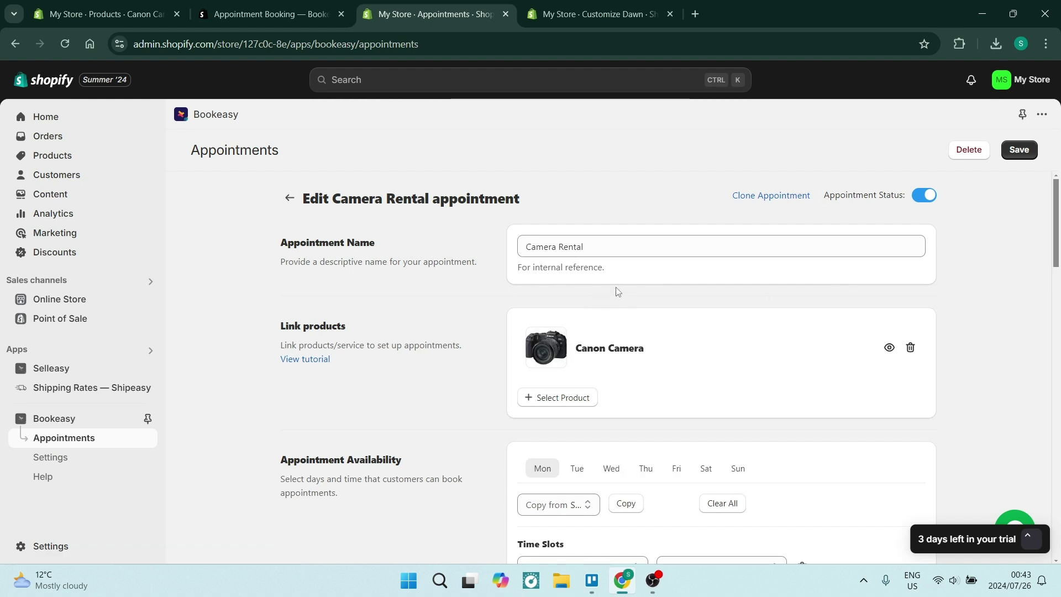
{"action": "scroll", "coordinate": [600, 285], "scroll_direction": "down", "scroll_amount": 5}
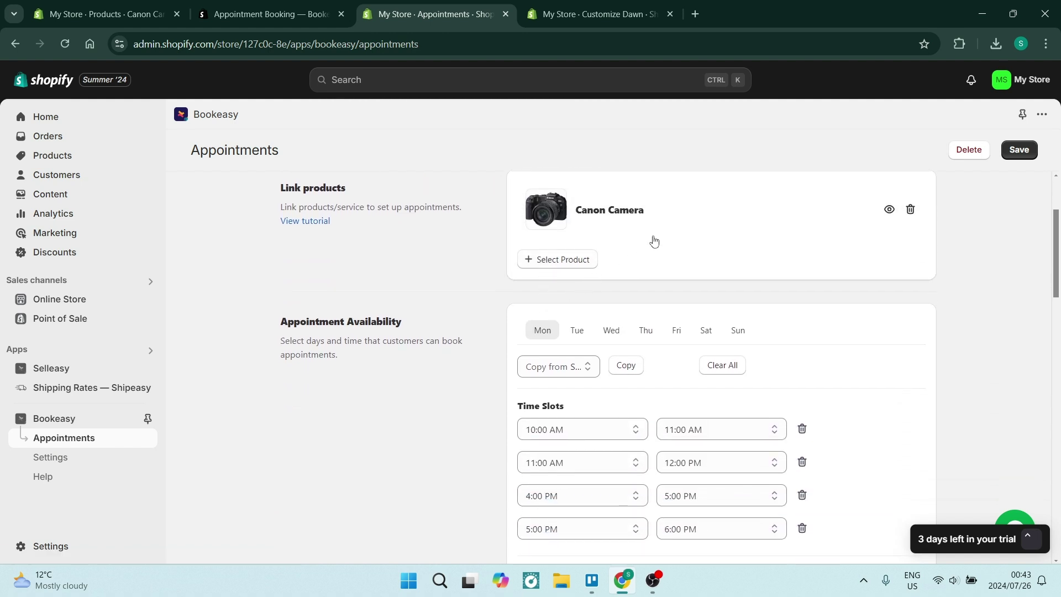
{"action": "scroll", "coordinate": [623, 321], "scroll_direction": "down", "scroll_amount": 6}
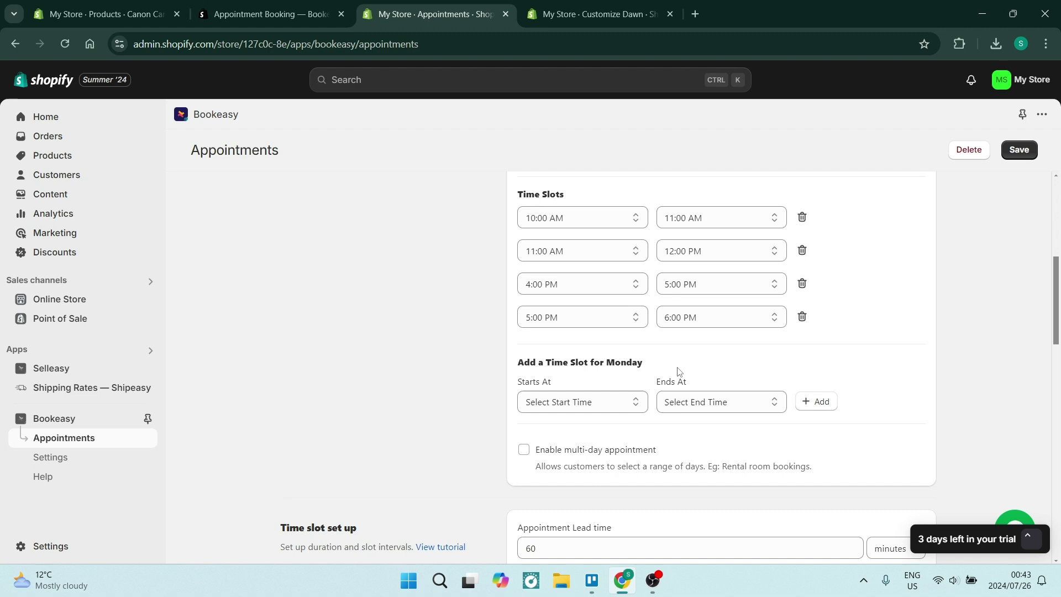
{"action": "scroll", "coordinate": [631, 324], "scroll_direction": "down", "scroll_amount": 7}
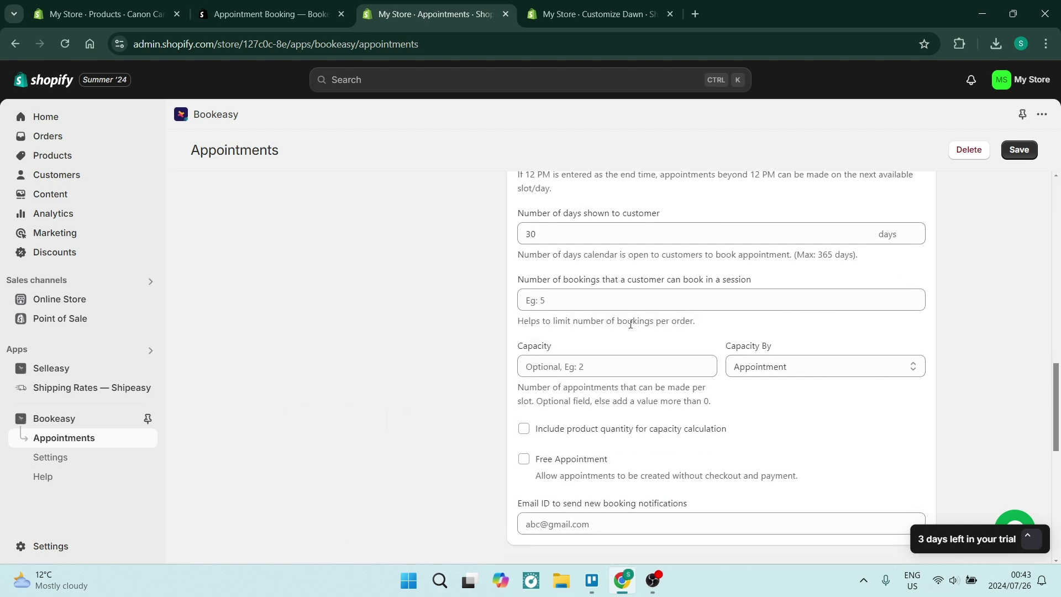
Add a July 23–24, 2024 date-range blackout slot to Camera Rental
{"action": "scroll", "coordinate": [642, 350], "scroll_direction": "down", "scroll_amount": 3}
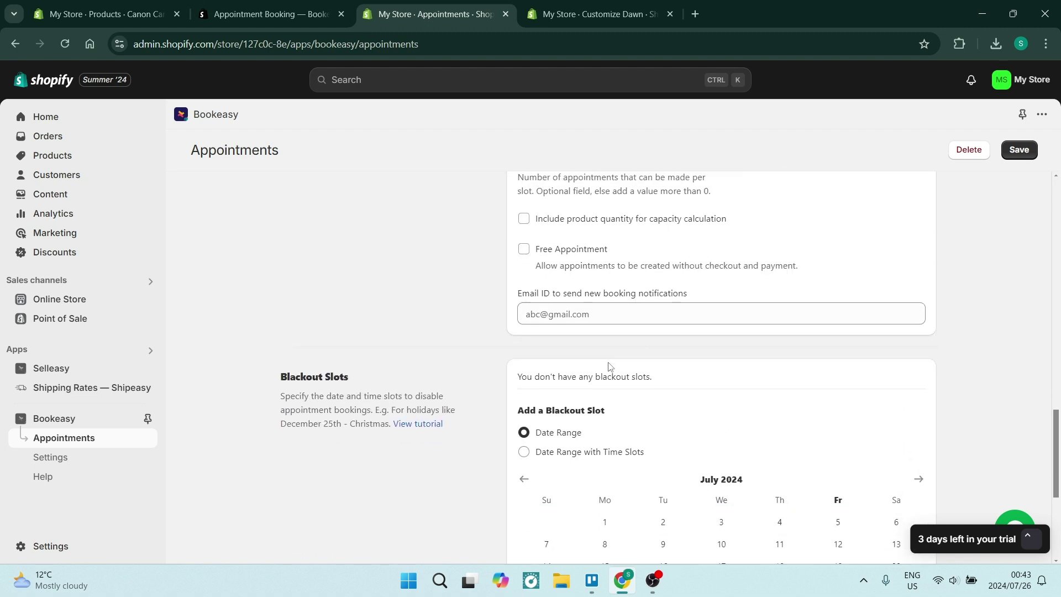
{"action": "scroll", "coordinate": [502, 348], "scroll_direction": "down", "scroll_amount": 2}
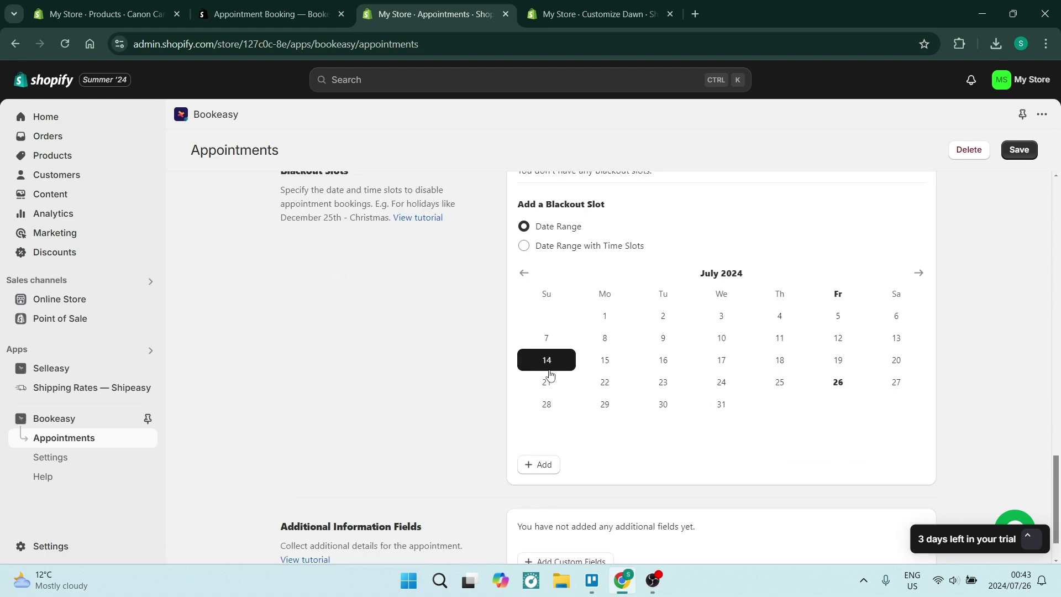
{"action": "left_click", "coordinate": [662, 391]}
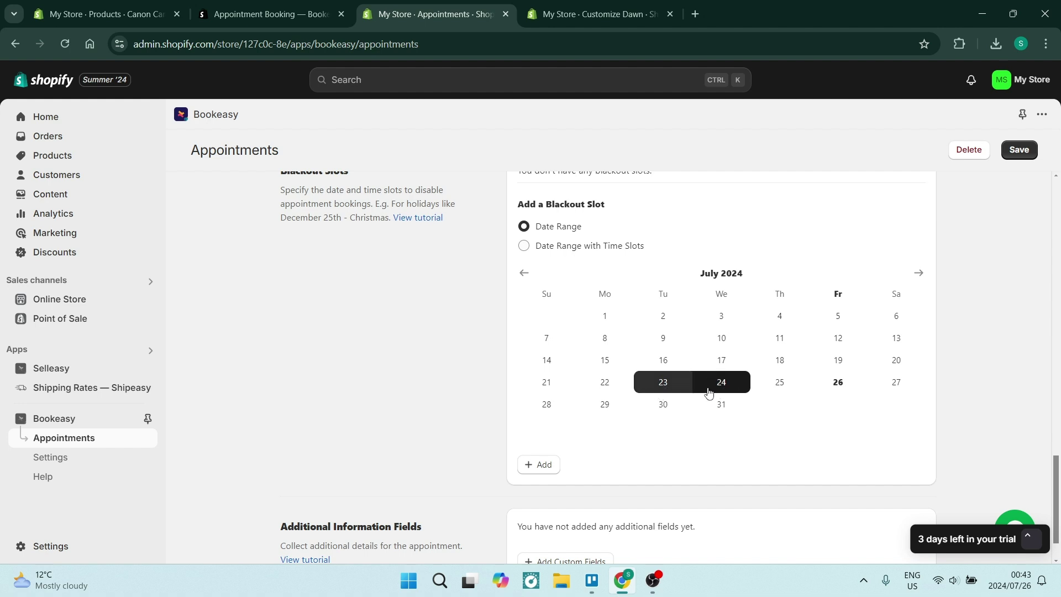
{"action": "left_click", "coordinate": [716, 380]}
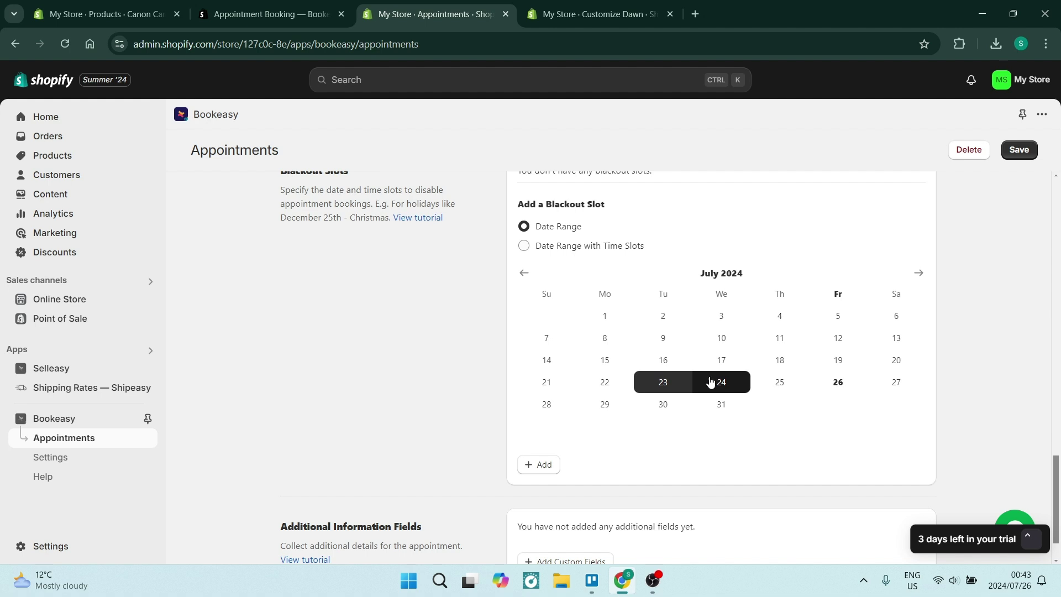
{"action": "left_click", "coordinate": [531, 463]}
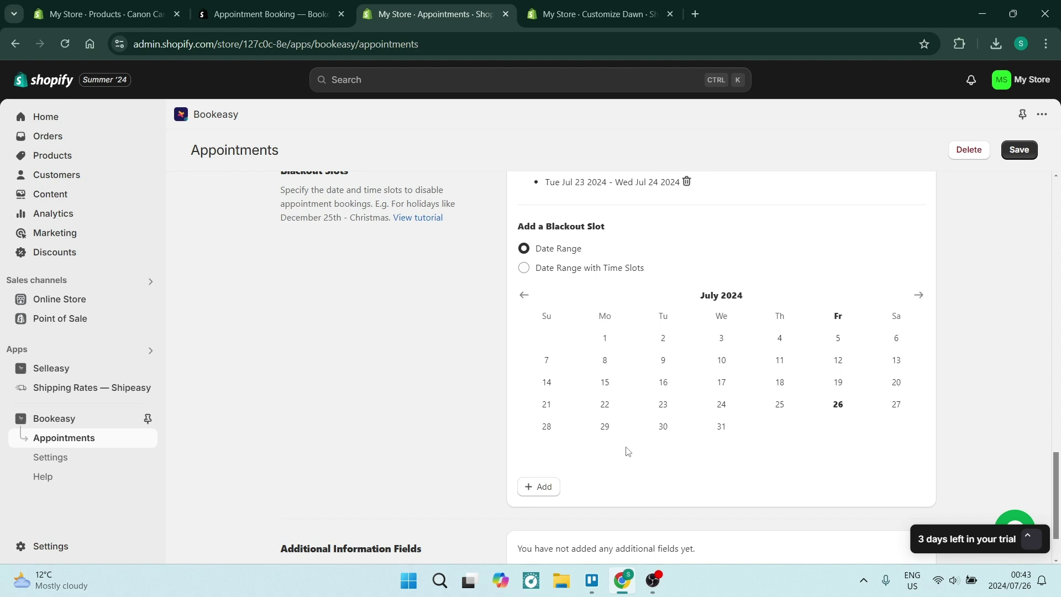
{"action": "scroll", "coordinate": [661, 422], "scroll_direction": "down", "scroll_amount": 2}
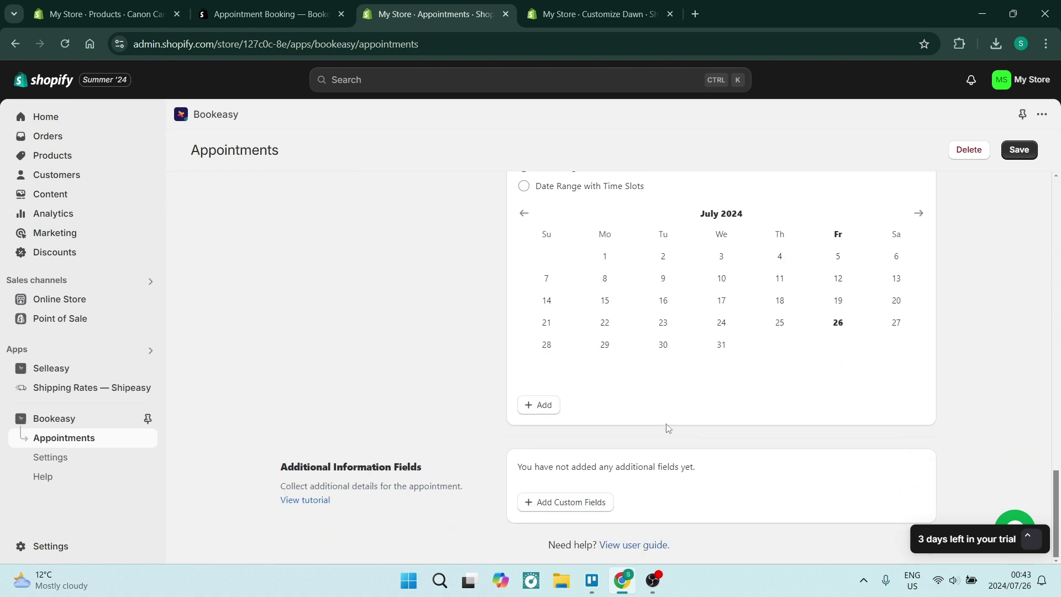
{"action": "scroll", "coordinate": [668, 427], "scroll_direction": "up", "scroll_amount": 5}
{"action": "scroll", "coordinate": [667, 427], "scroll_direction": "down", "scroll_amount": 5}
{"action": "left_click", "coordinate": [563, 503]}
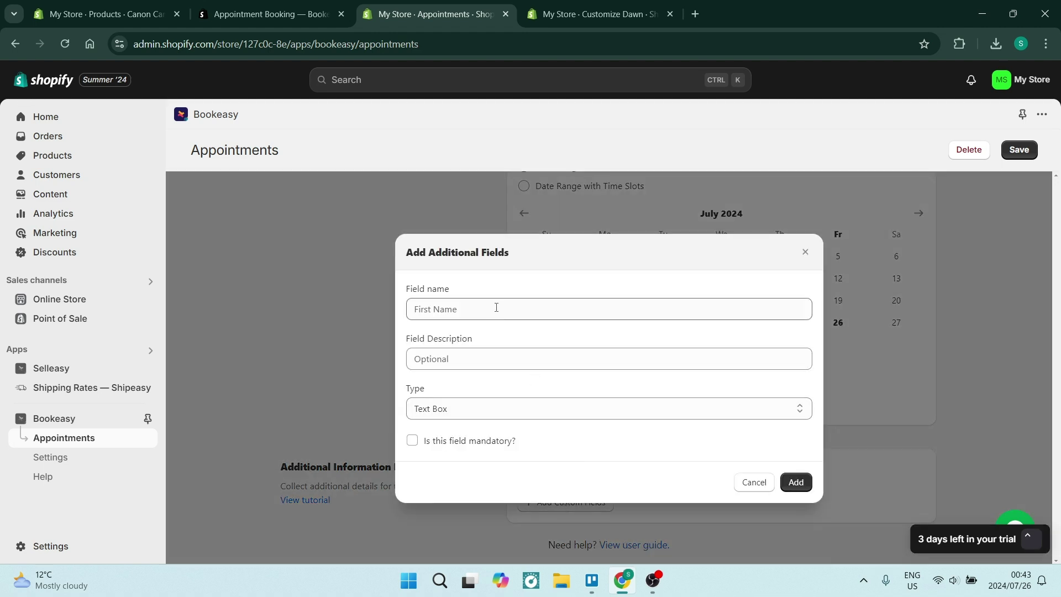
{"action": "left_click", "coordinate": [497, 308]}
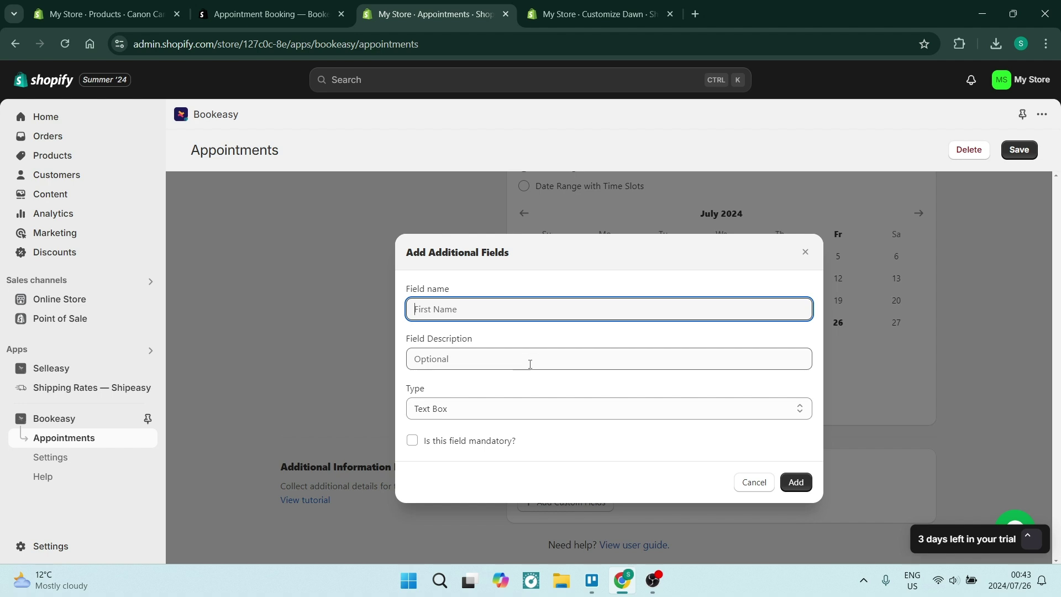
{"action": "left_click", "coordinate": [749, 482]}
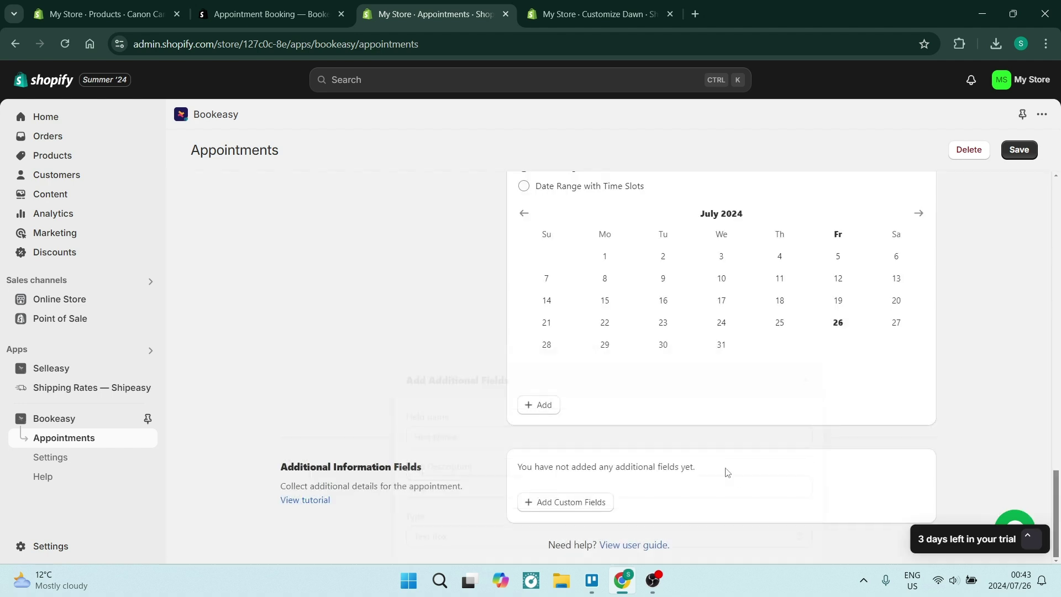
{"action": "scroll", "coordinate": [539, 408], "scroll_direction": "up", "scroll_amount": 10}
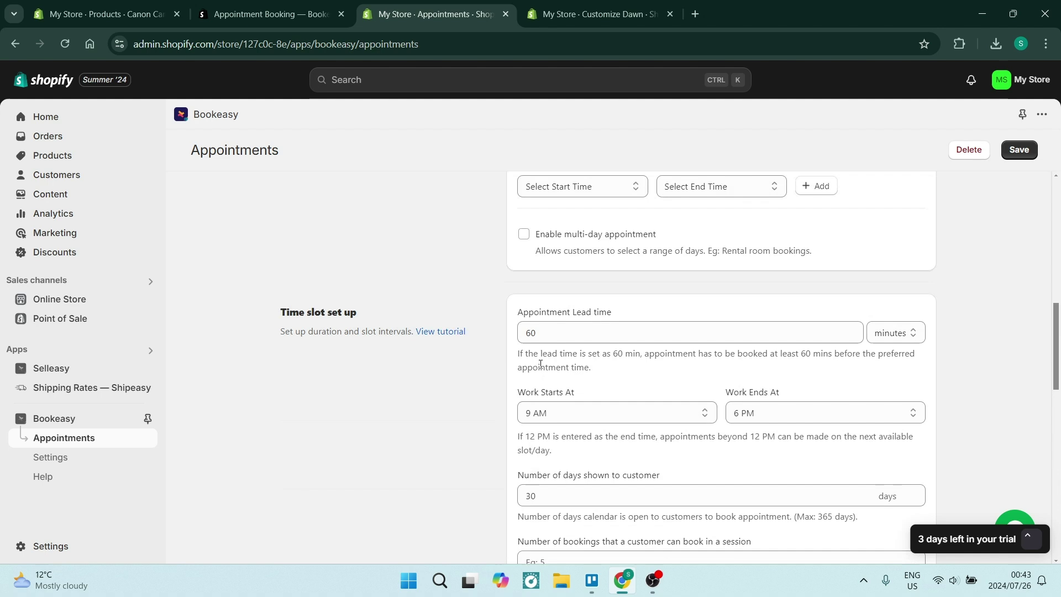
{"action": "scroll", "coordinate": [539, 364], "scroll_direction": "up", "scroll_amount": 10}
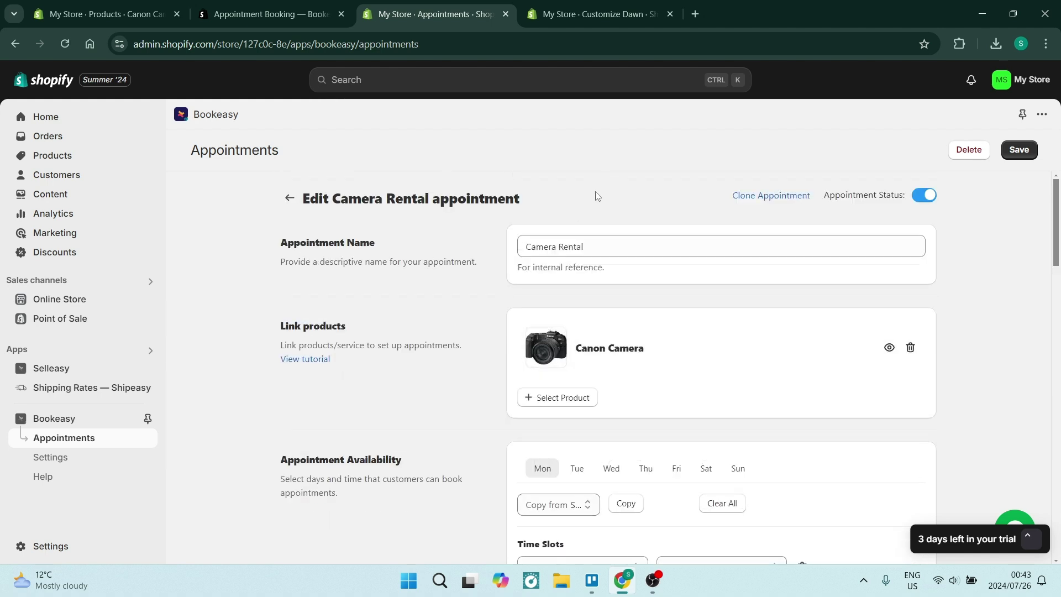